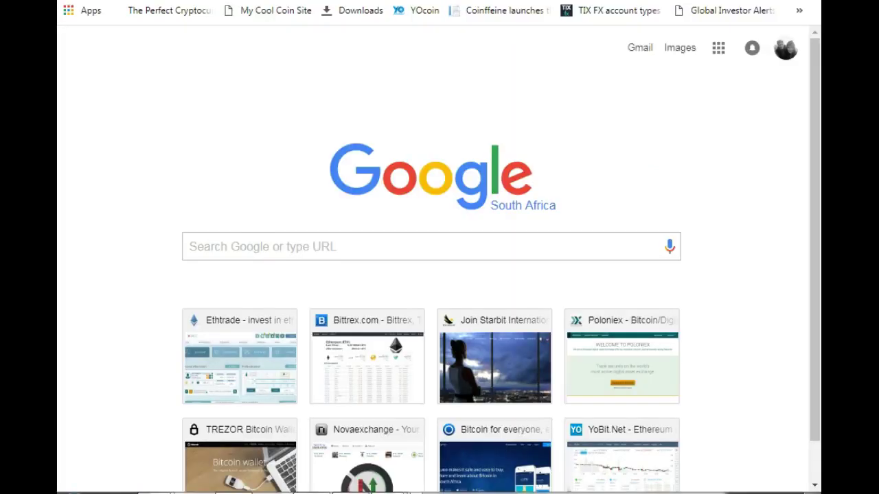
Type 'polo' into the address bar of a new Chrome tab
type("polo")
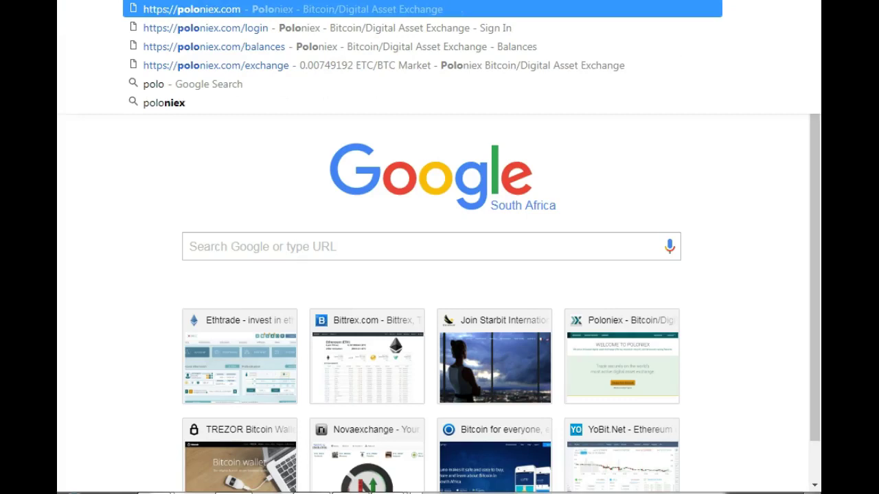
Load poloniex.com and follow the Sign in link, which shows the account is already signed in
left_click(199, 9)
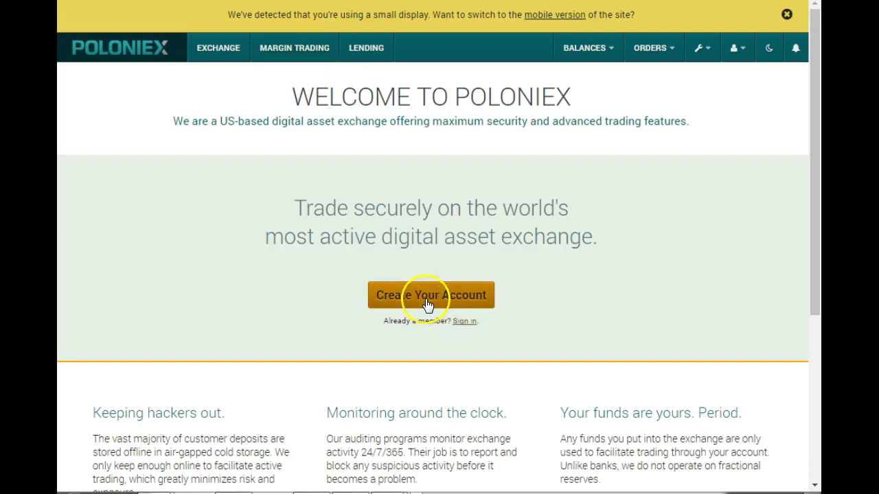
left_click(456, 322)
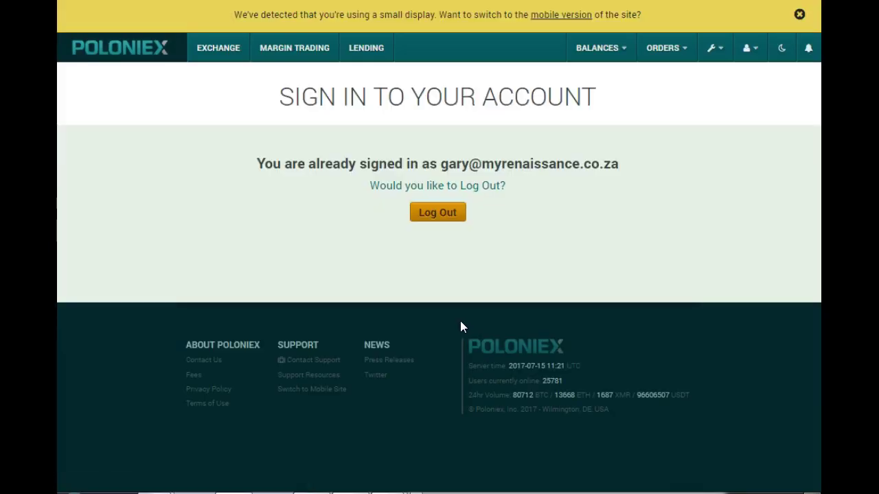
left_click(444, 296)
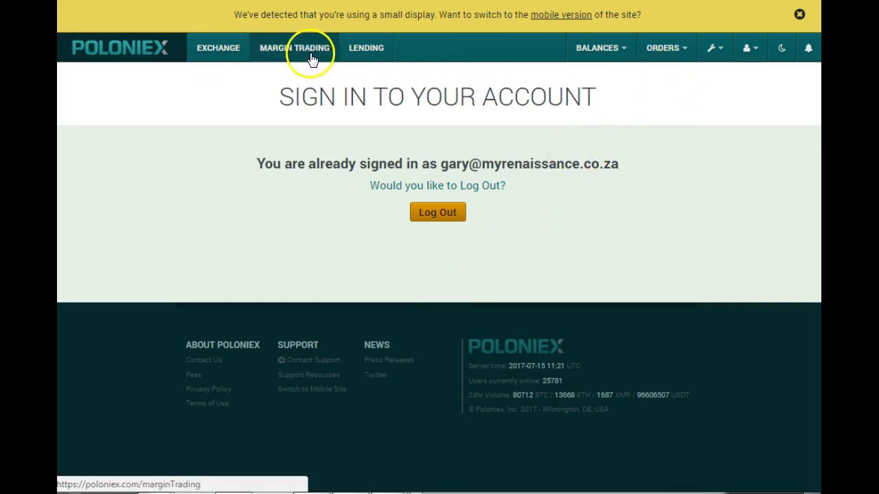
mouse_move(660, 50)
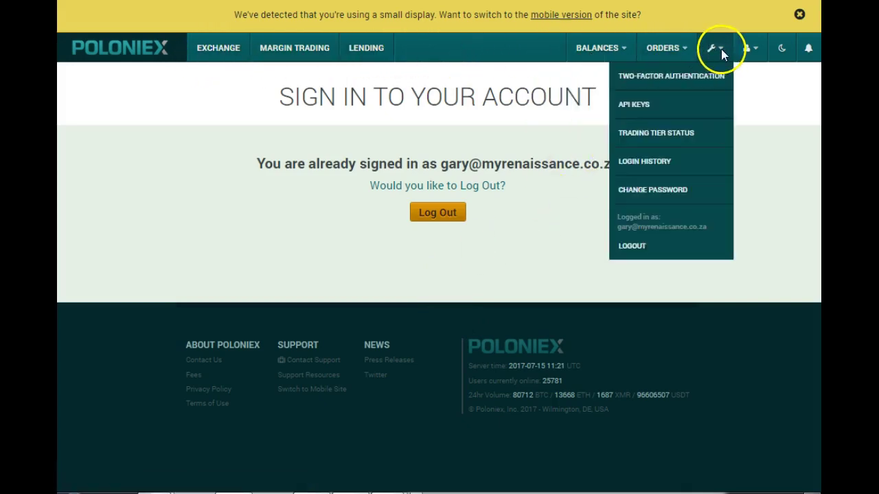
mouse_move(752, 49)
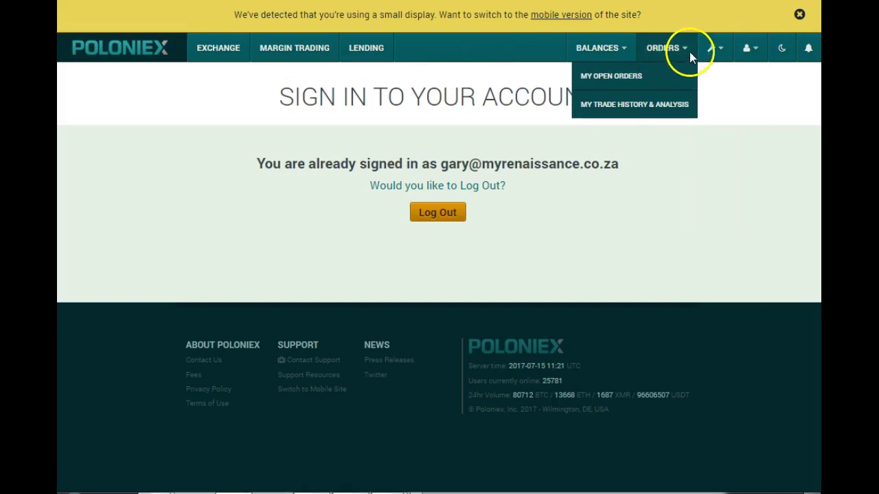
mouse_move(717, 53)
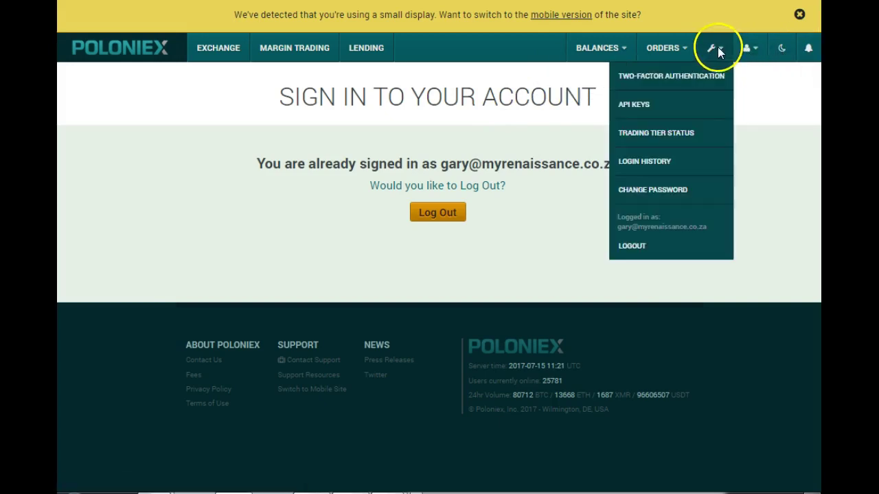
mouse_move(808, 50)
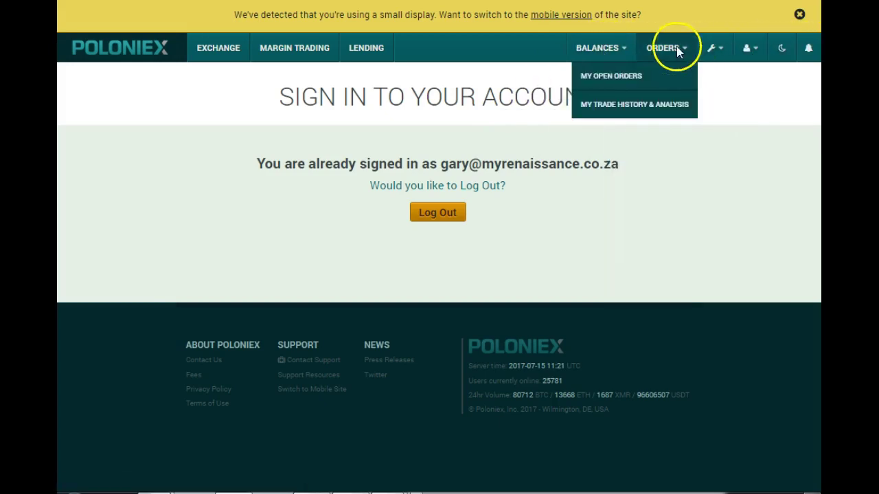
mouse_move(589, 45)
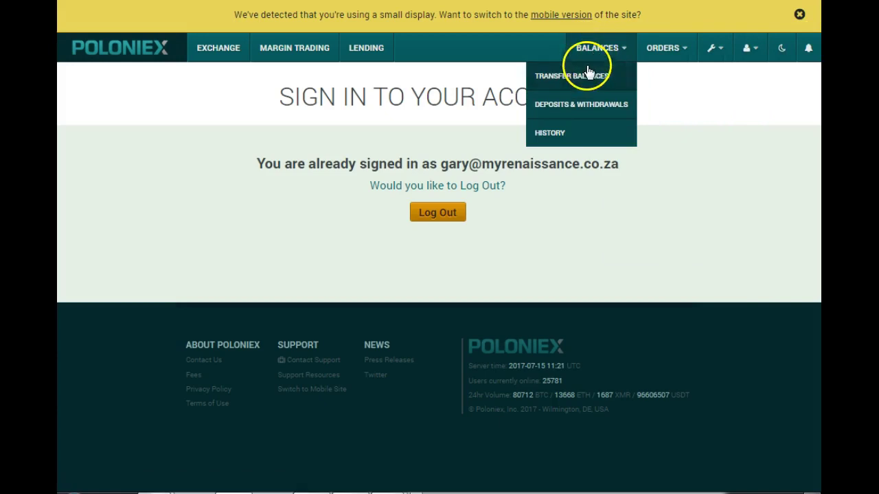
Choose Deposits & Withdrawals to list coin holdings worth about $10,227 USD in total
left_click(559, 105)
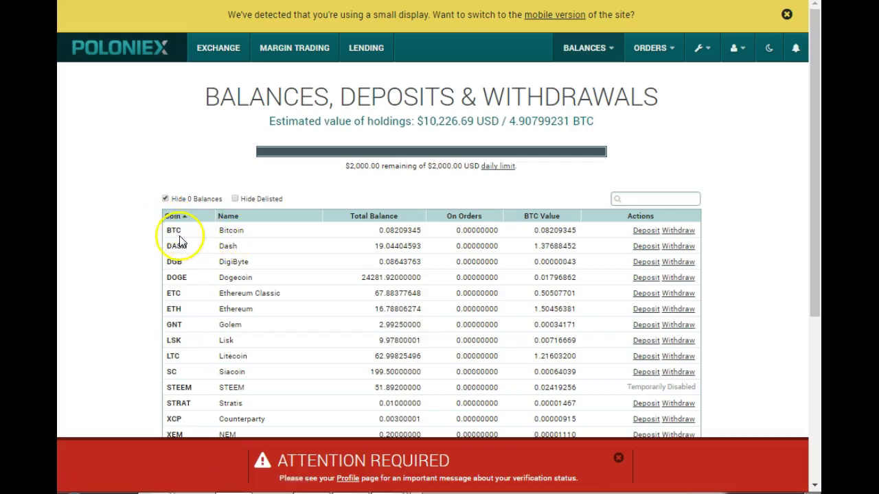
mouse_move(594, 38)
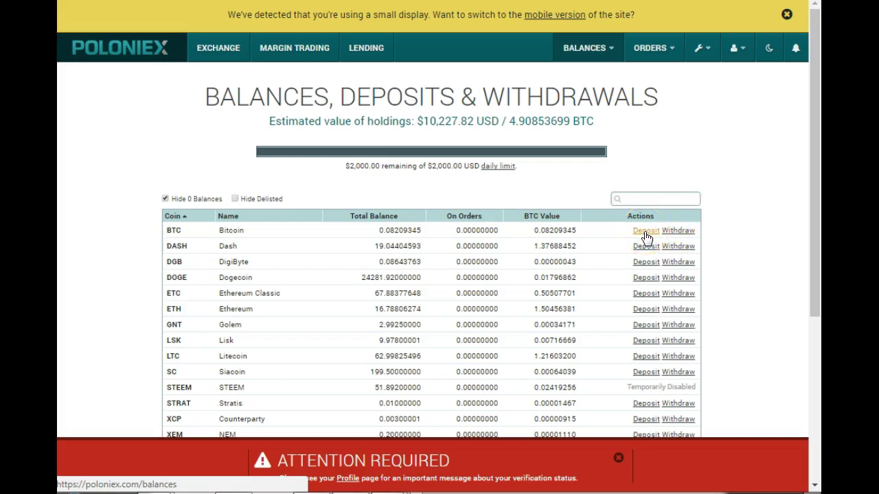
Reveal and copy the BTC row's deposit address, then display the DASH row's deposit address
left_click(646, 231)
scroll(648, 237, "down", 2)
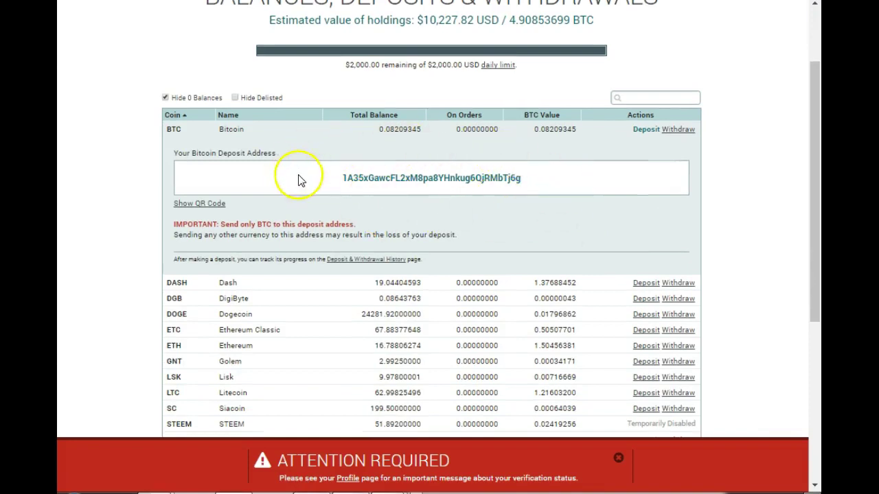
left_click_drag(320, 179, 533, 189)
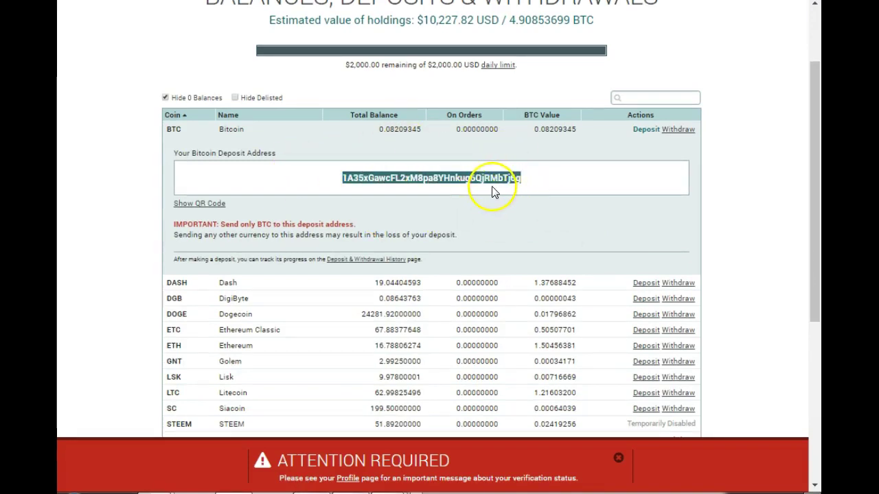
right_click(509, 180)
left_click(527, 187)
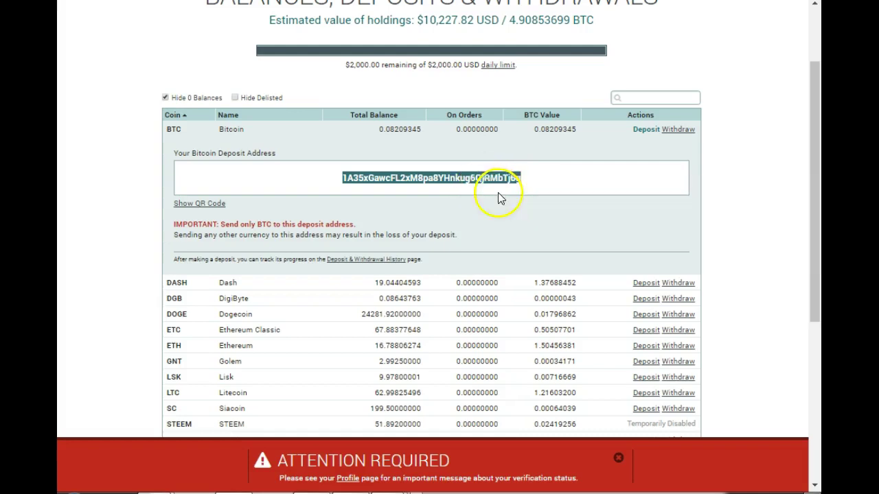
left_click(336, 203)
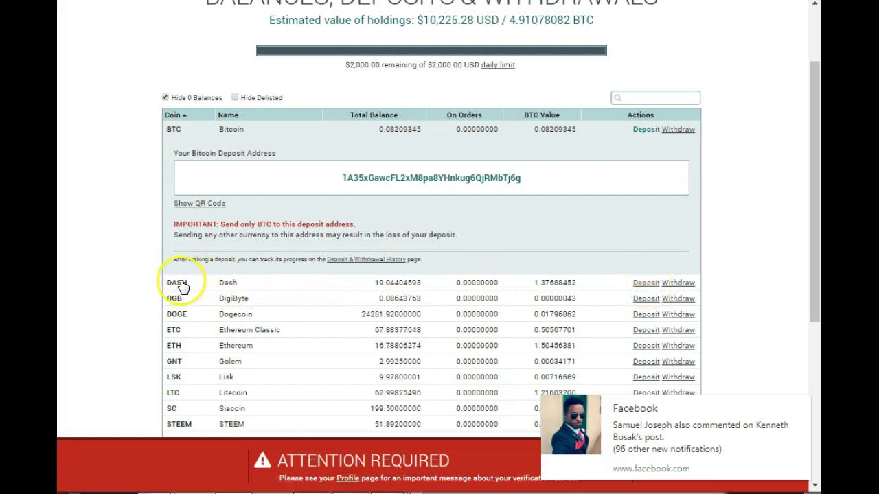
left_click(645, 283)
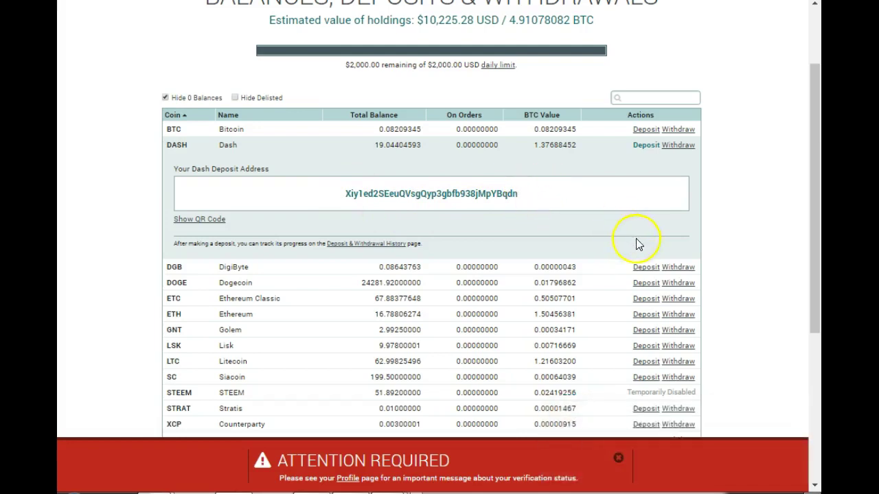
Open the empty BTC withdrawal form showing 0.08209345 BTC available, leaving Address and Amount blank
left_click(678, 130)
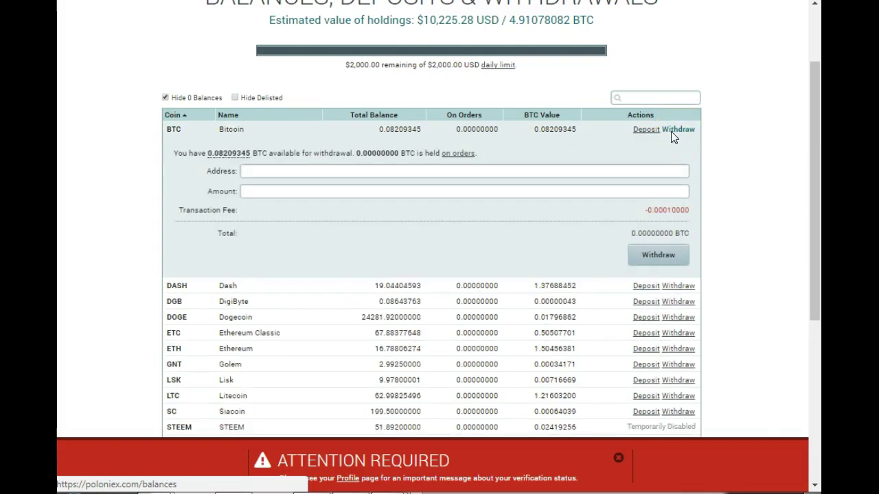
left_click(307, 172)
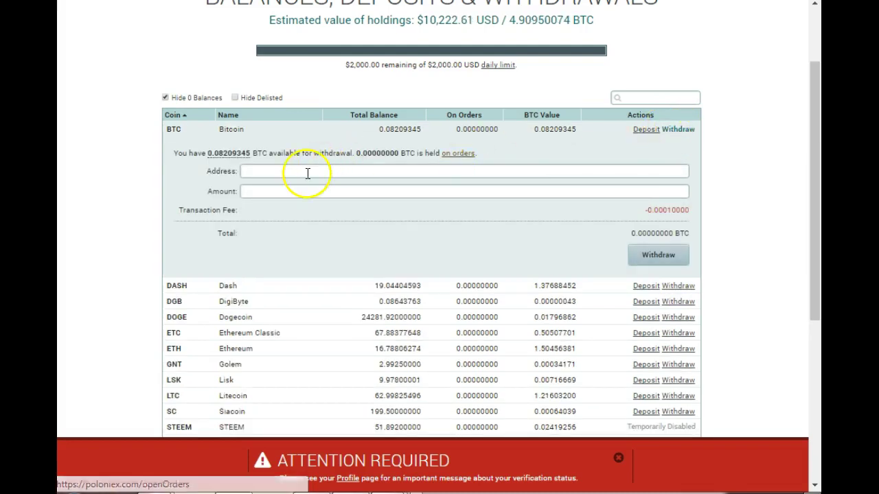
left_click(345, 192)
scroll(433, 227, "up", 1)
scroll(431, 218, "up", 1)
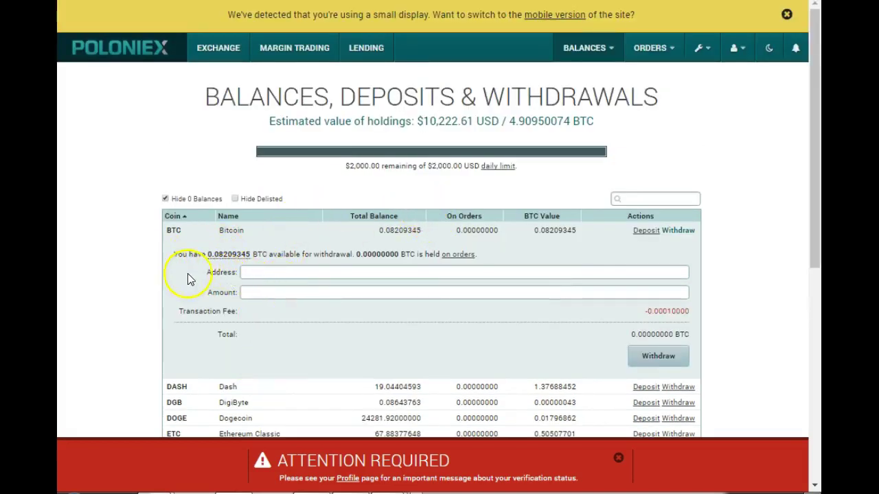
Go to EXCHANGE to load the ETC/BTC market with its price chart and BTC markets list
left_click(218, 50)
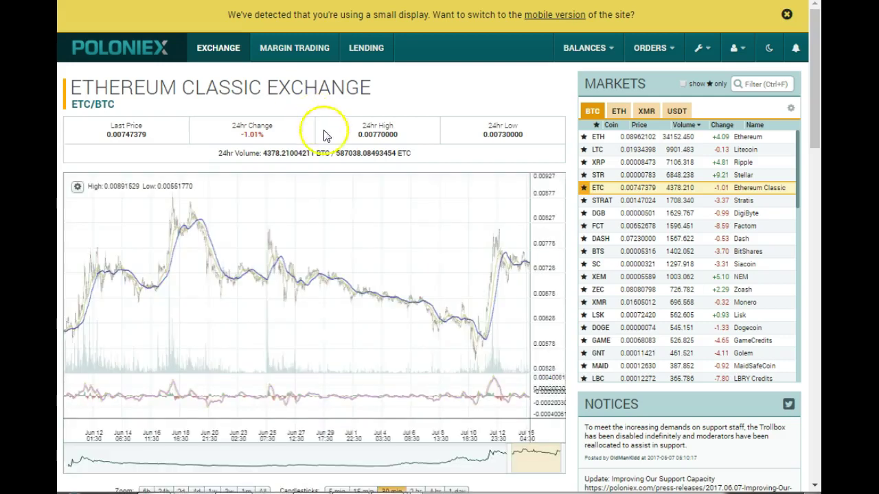
left_click(117, 263)
left_click(228, 106)
left_click(82, 89)
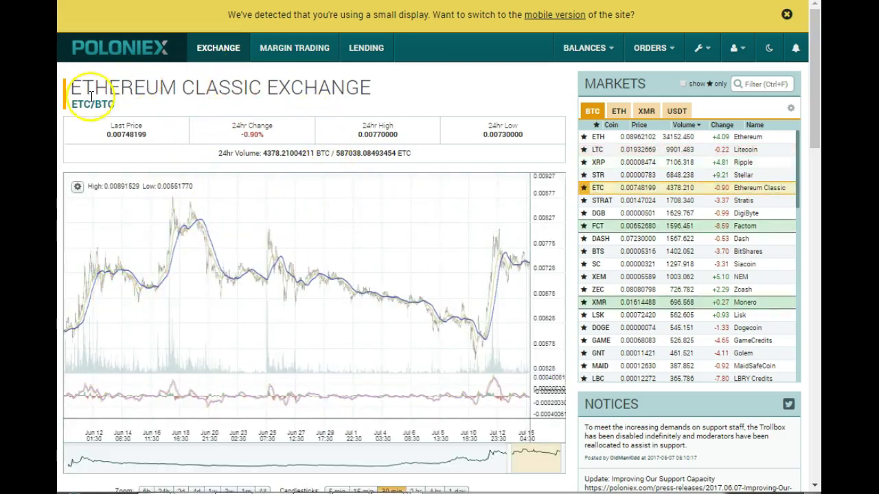
left_click(117, 324)
left_click(414, 281)
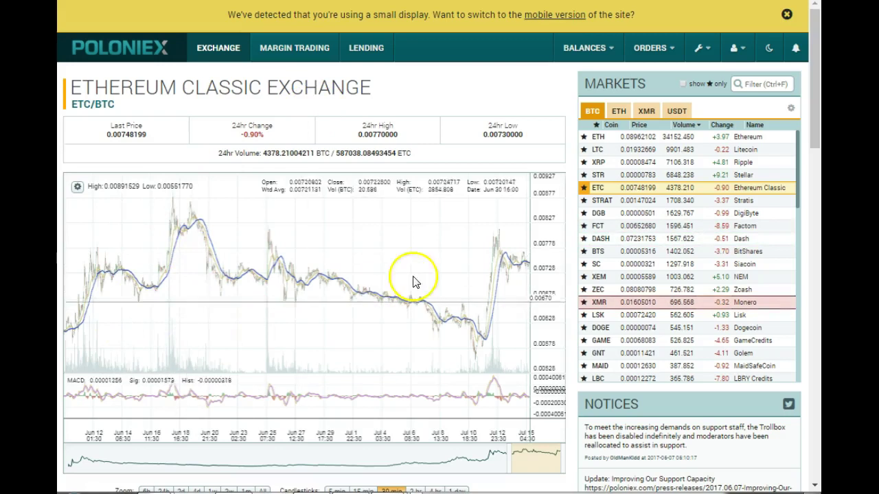
Switch to the STRAT/BTC market
left_click(604, 206)
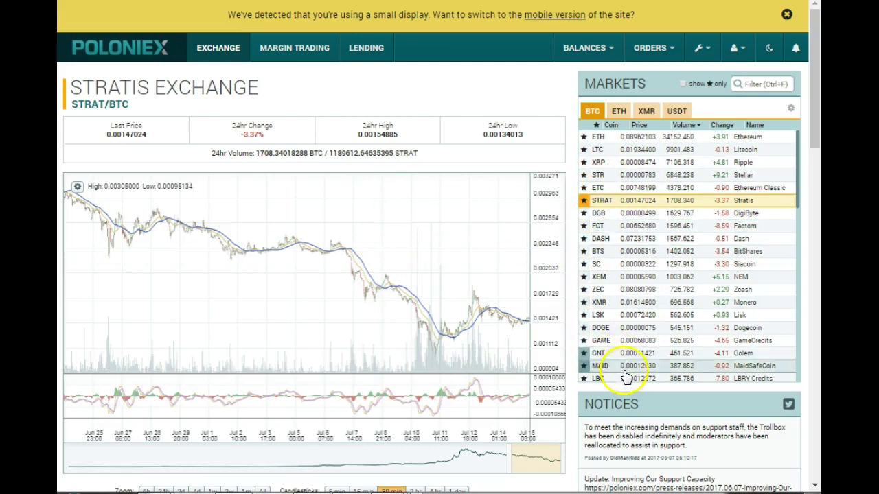
scroll(792, 254, "down", 2)
scroll(791, 254, "up", 3)
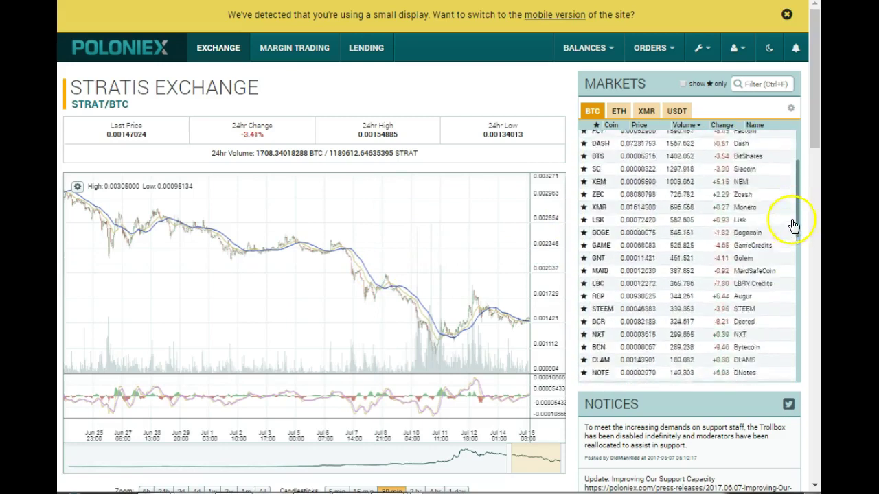
Filter the markets list with 'strat' and bring the Buy/Sell STRAT forms and order books into view
left_click(756, 83)
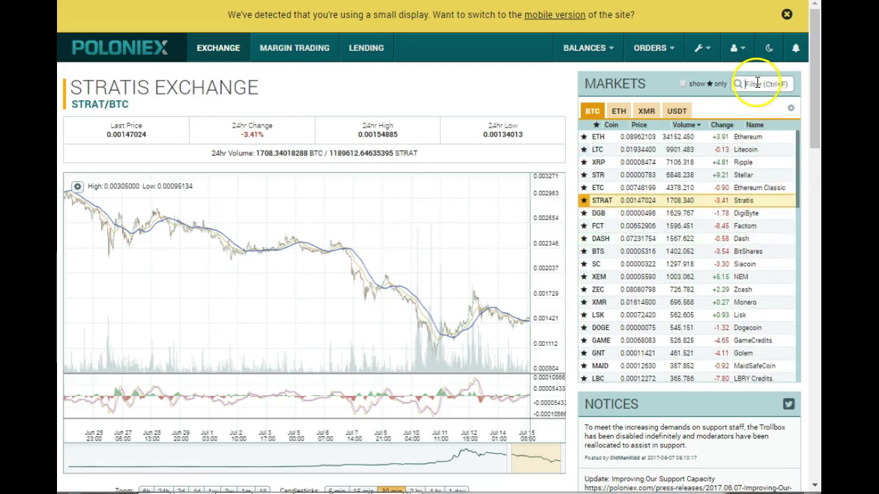
type("s")
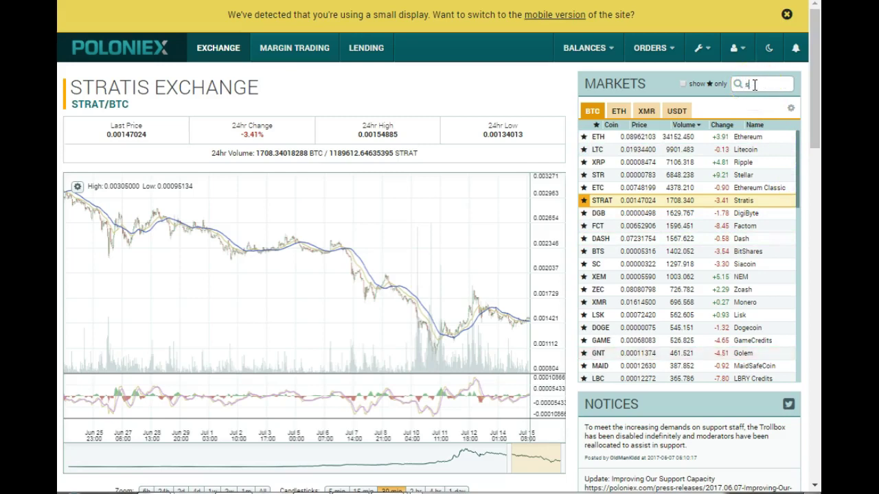
type("trat")
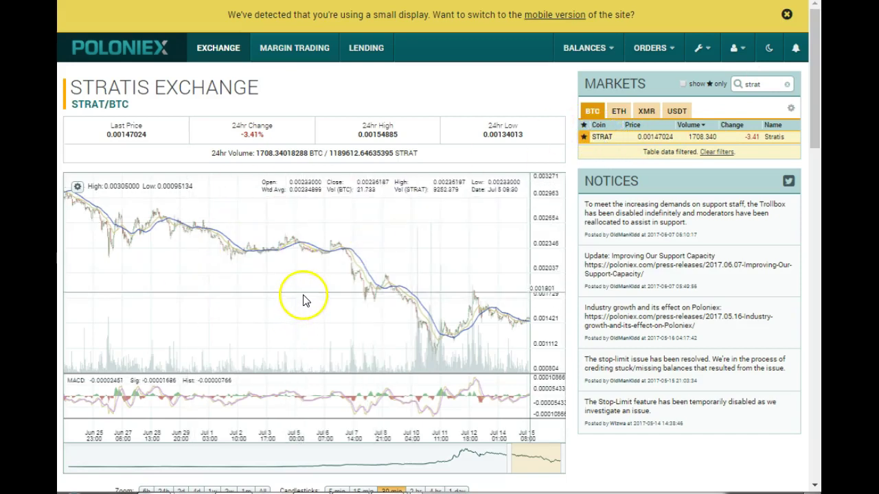
scroll(326, 276, "down", 4)
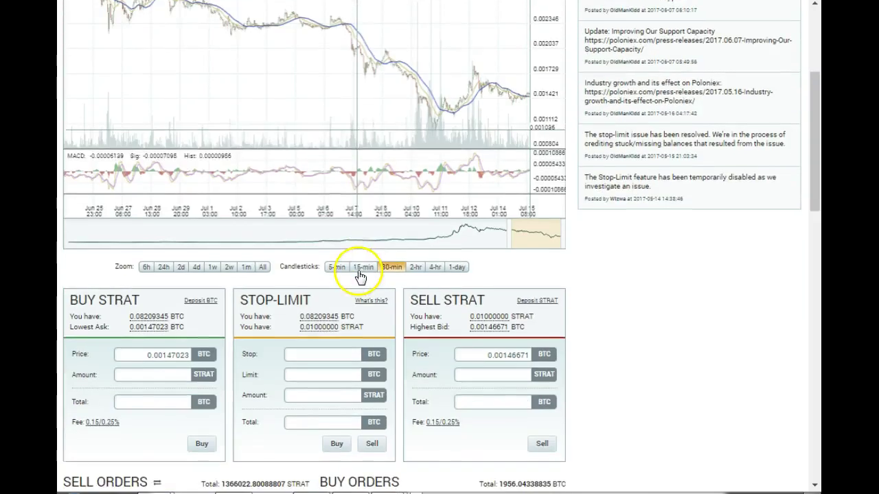
scroll(357, 260, "down", 3)
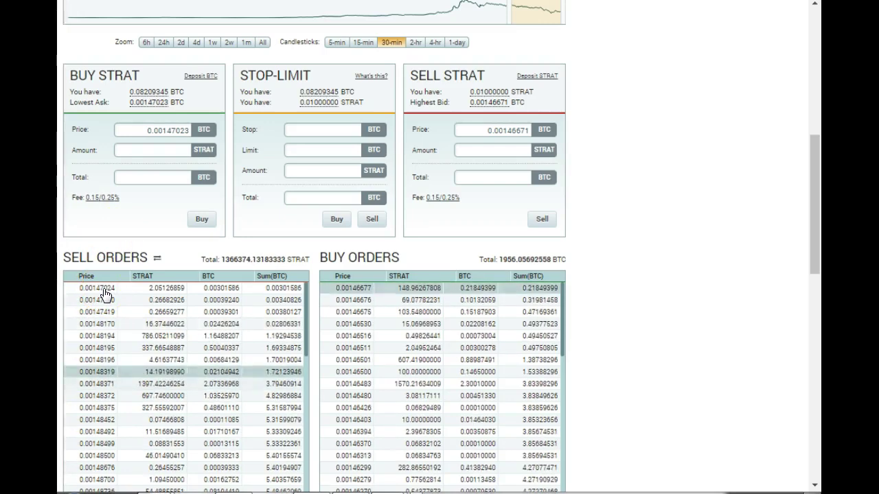
Point out the lowest STRAT ask in sell orders and the highest bids in buy orders
left_click(107, 294)
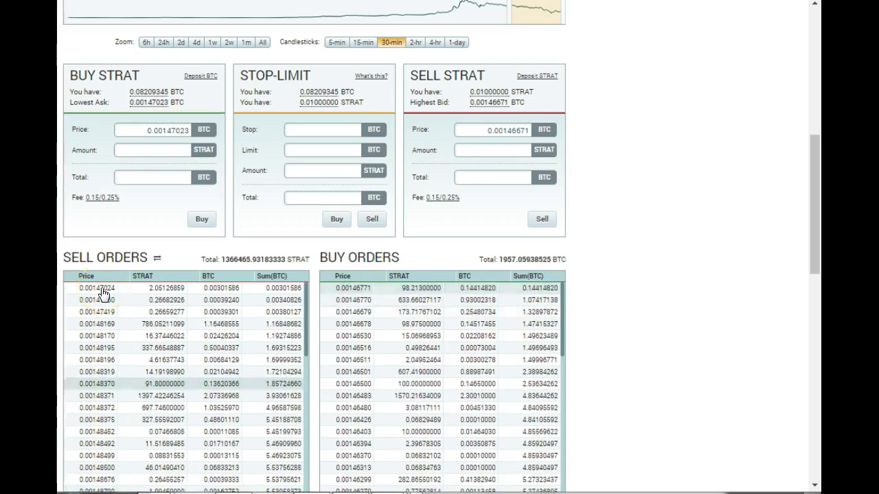
left_click(154, 288)
left_click(369, 302)
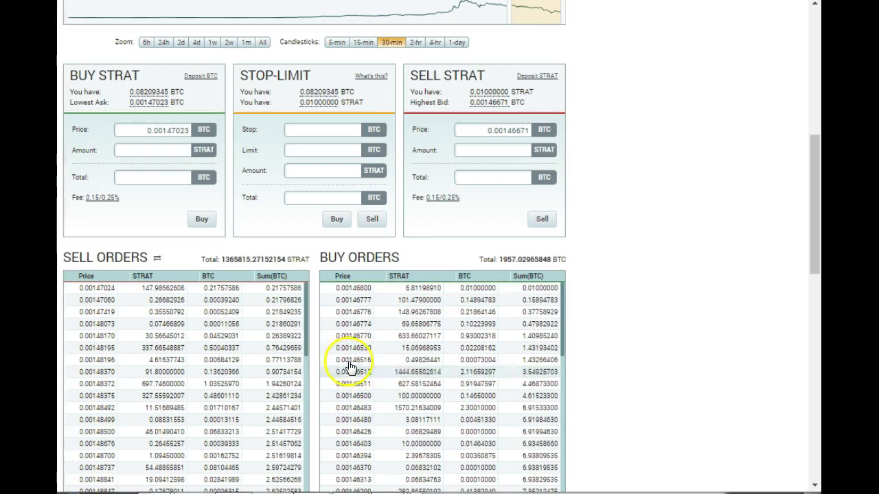
Submit a limit buy for 2 STRAT at the 0.00146516 BTC bid price
left_click(351, 367)
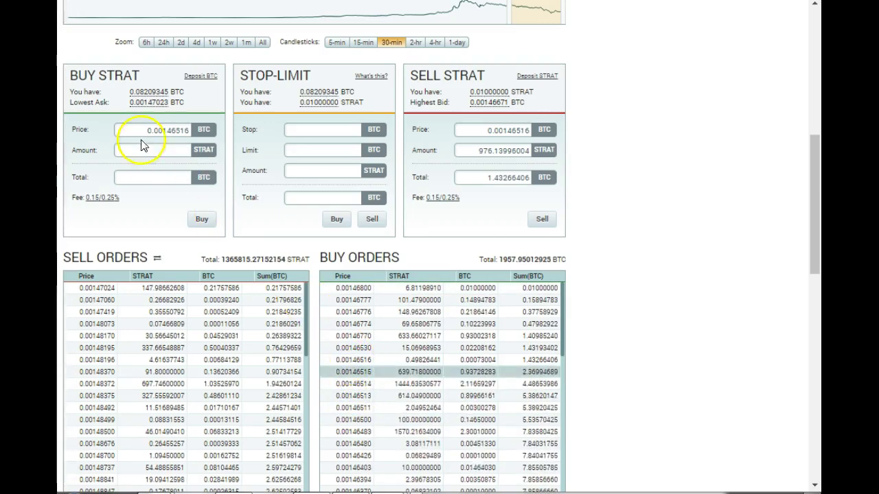
left_click(181, 151)
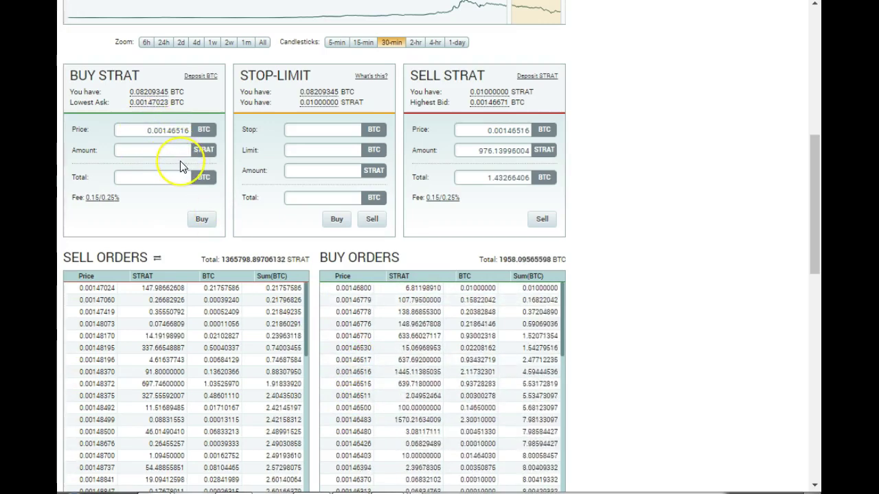
type("2")
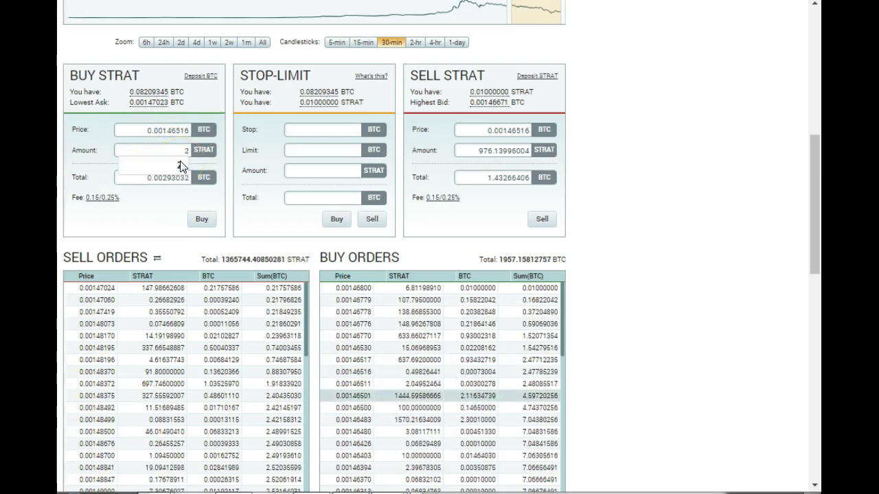
left_click(201, 221)
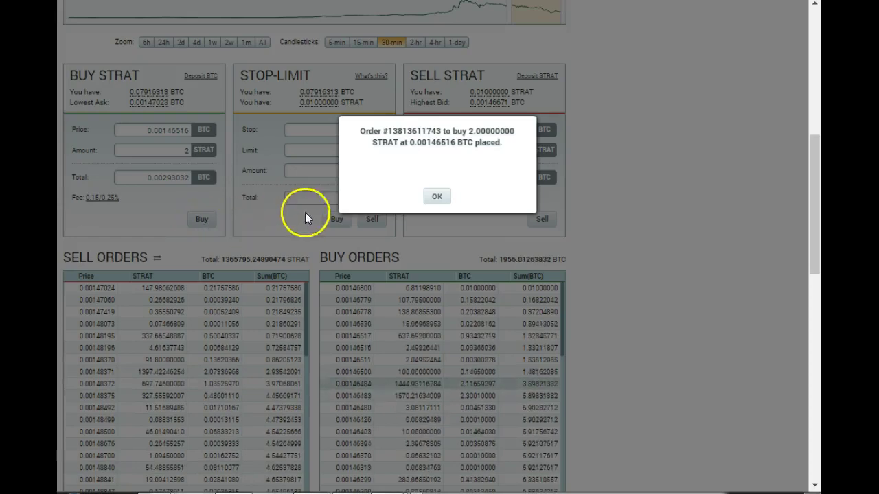
Dismiss the confirmation and cancel the 2 STRAT buy order from ORDERS > My Open Orders
left_click(435, 197)
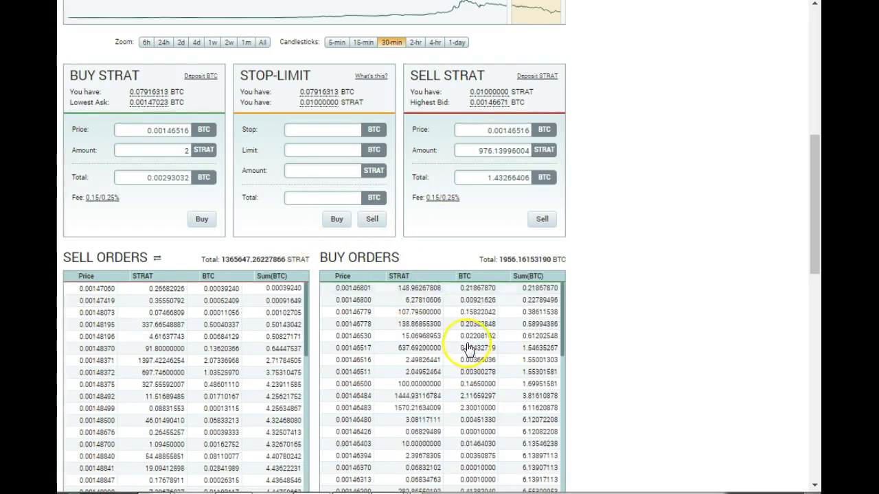
scroll(471, 339, "up", 7)
mouse_move(587, 49)
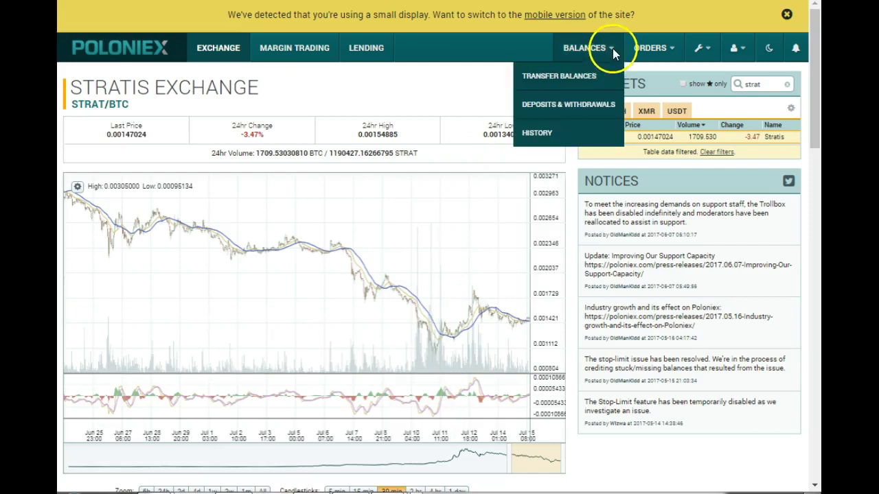
mouse_move(626, 47)
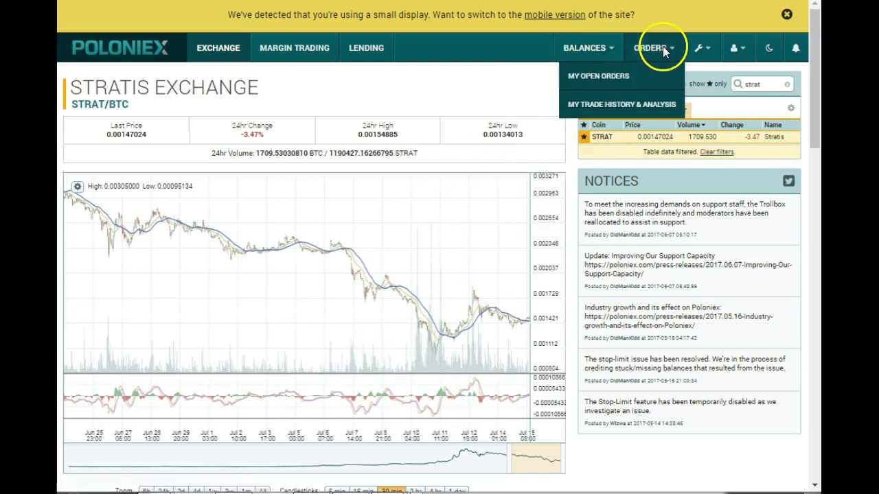
left_click(613, 77)
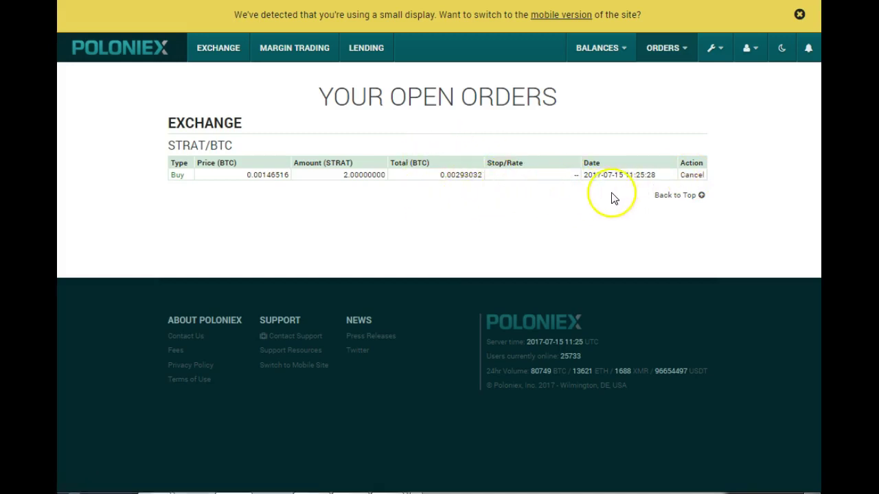
left_click(691, 175)
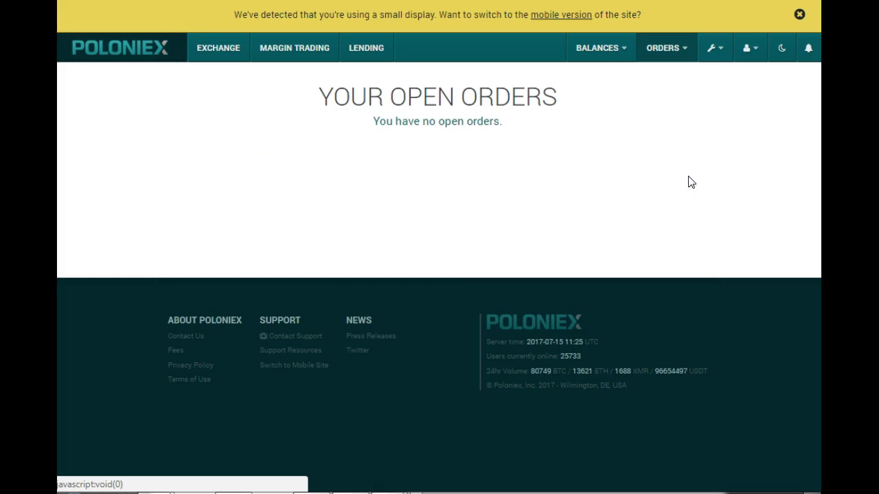
Return to the STRAT/BTC page, showing 0.08209345 BTC and 0.01000000 STRAT available
left_click(221, 50)
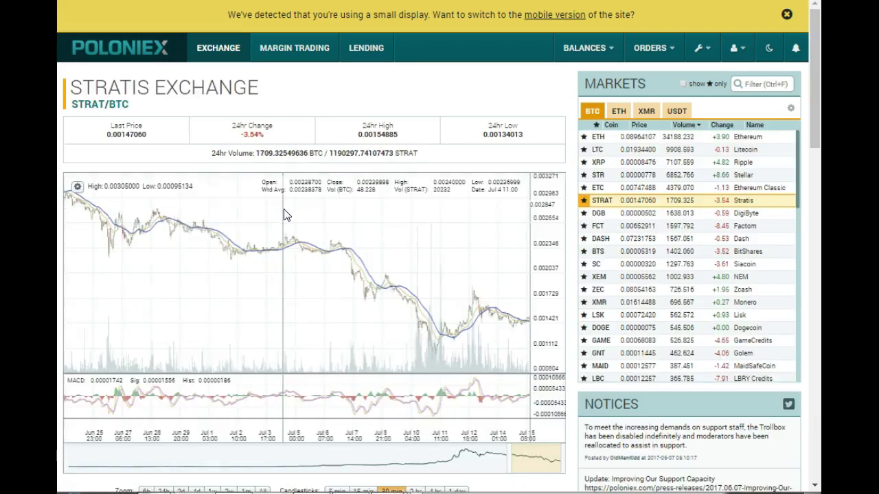
scroll(286, 217, "down", 5)
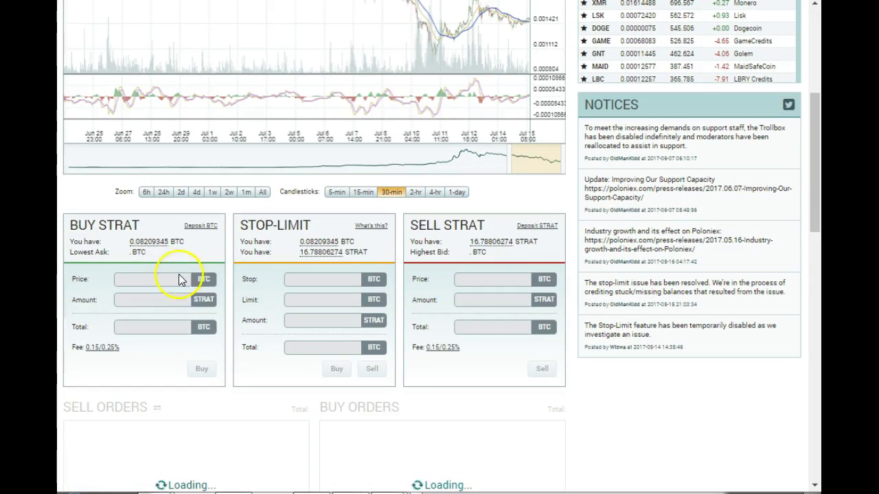
scroll(206, 274, "down", 1)
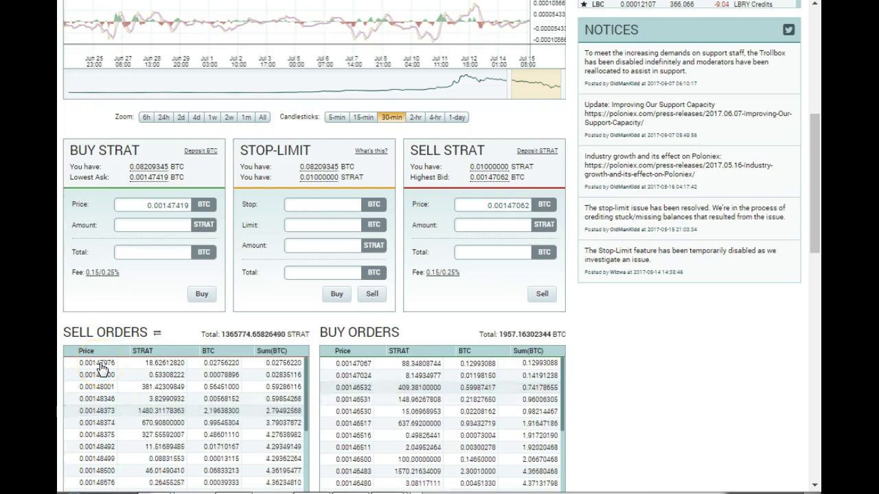
Market-buy 2 STRAT at the lowest ask of 0.00147976 BTC and confirm the purchase
left_click(102, 368)
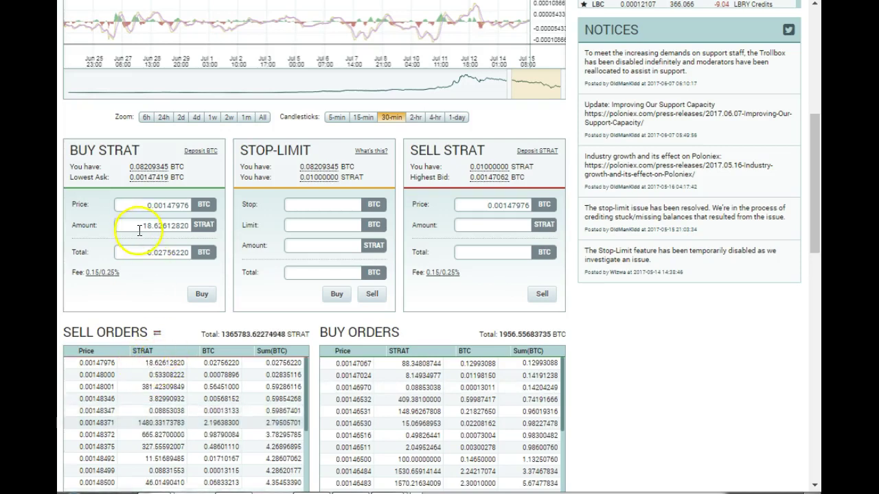
left_click_drag(139, 225, 196, 223)
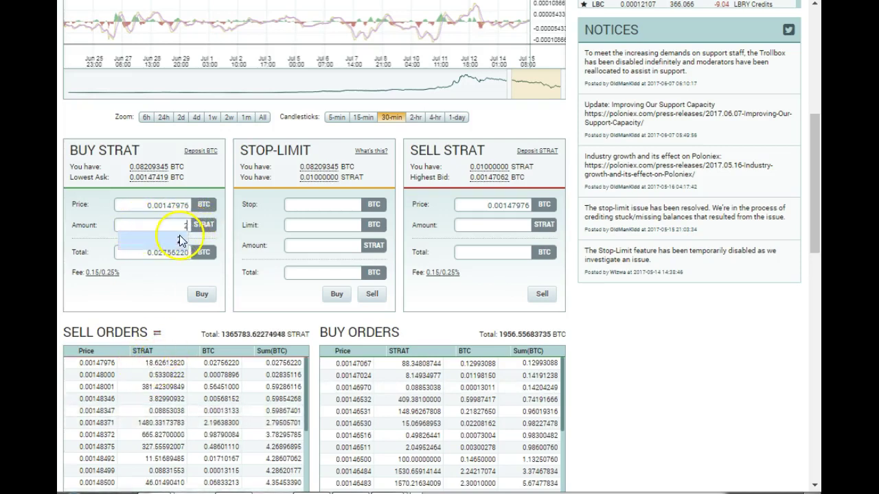
left_click(197, 294)
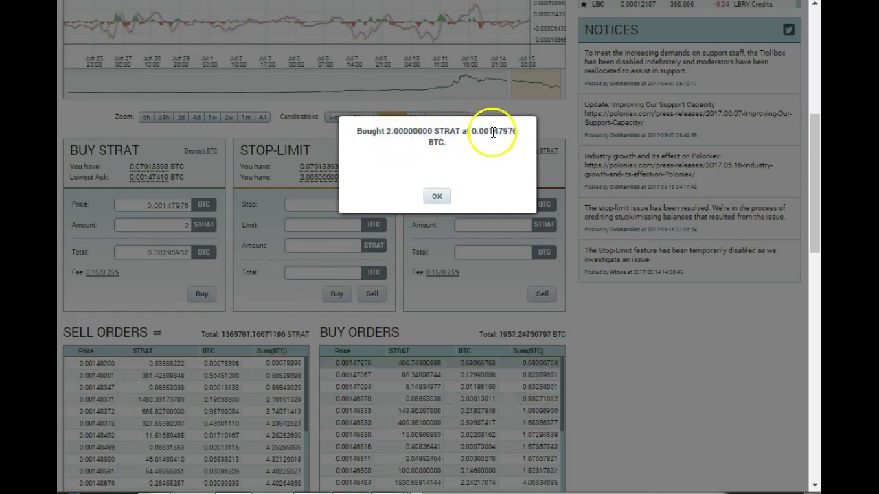
left_click(437, 196)
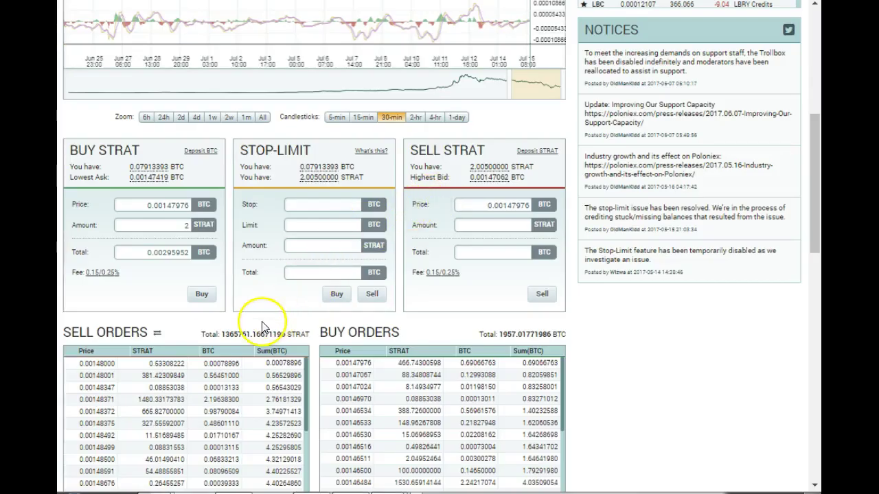
Go to Balances > Deposits & Withdrawals and find Stratis at 2.00500000
scroll(445, 211, "up", 5)
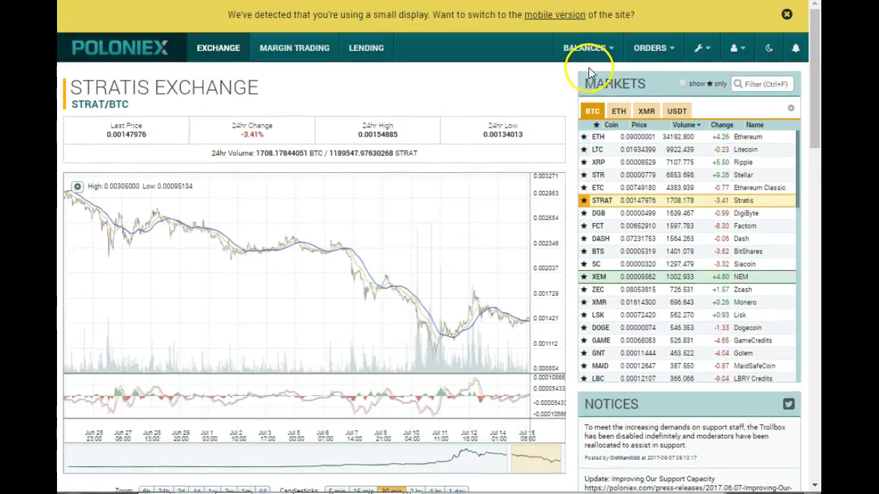
mouse_move(581, 59)
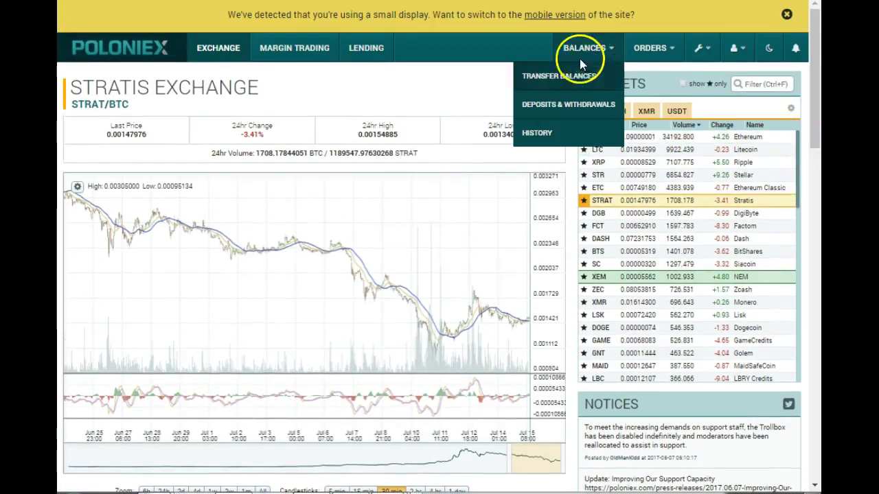
left_click(553, 110)
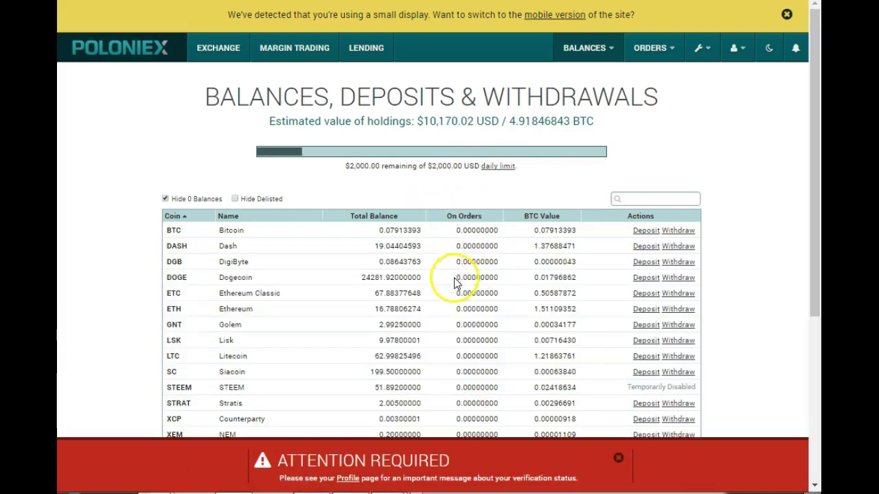
scroll(425, 288, "down", 1)
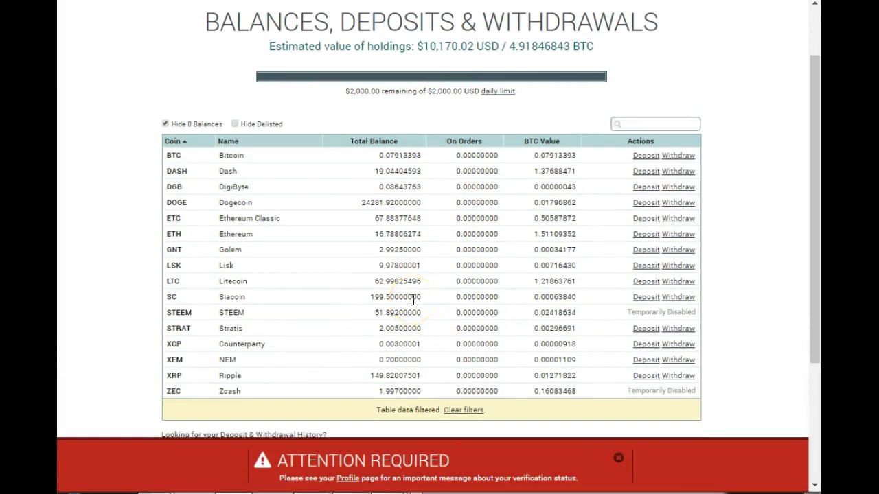